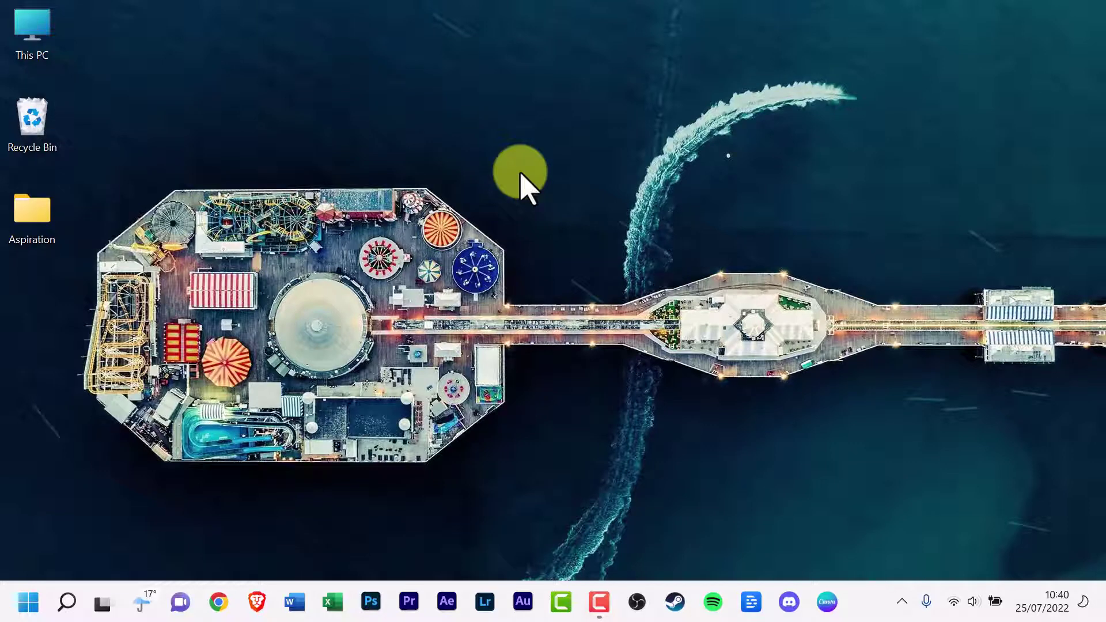
# Step: Search Windows for 'microsoft store' to bring up the Microsoft Store app
pyautogui.click(67, 602)
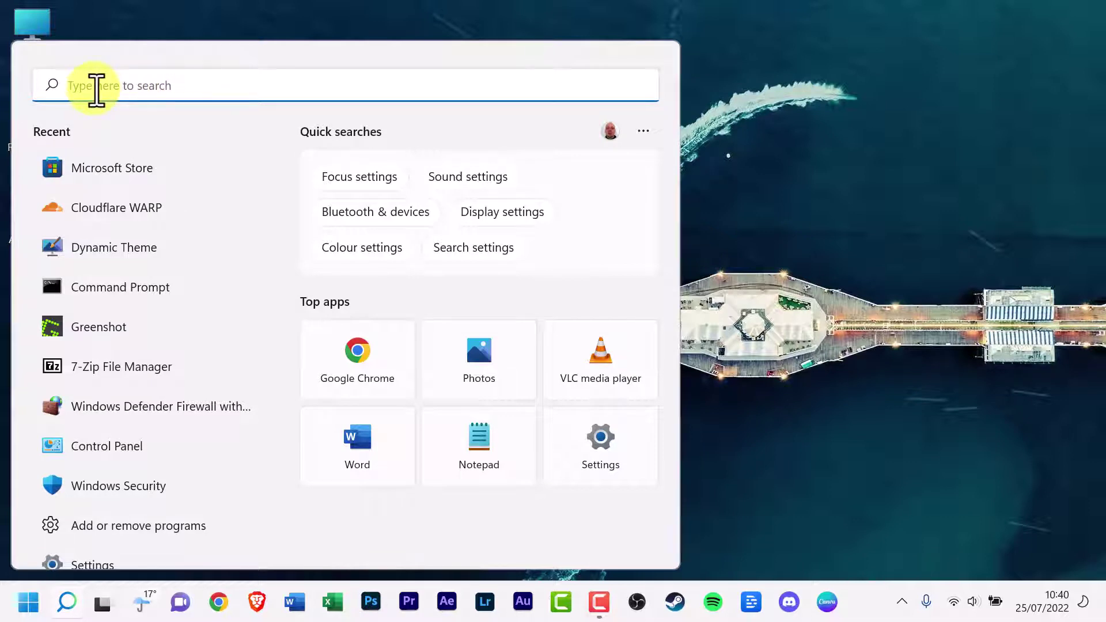
pyautogui.write('mic')
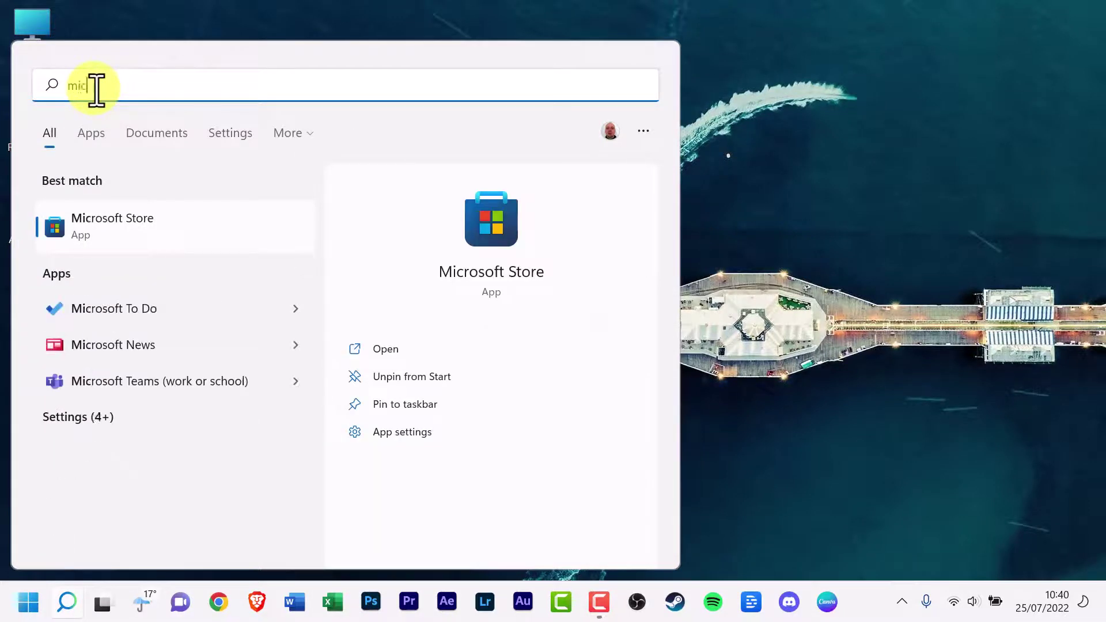
pyautogui.write('rosoft store')
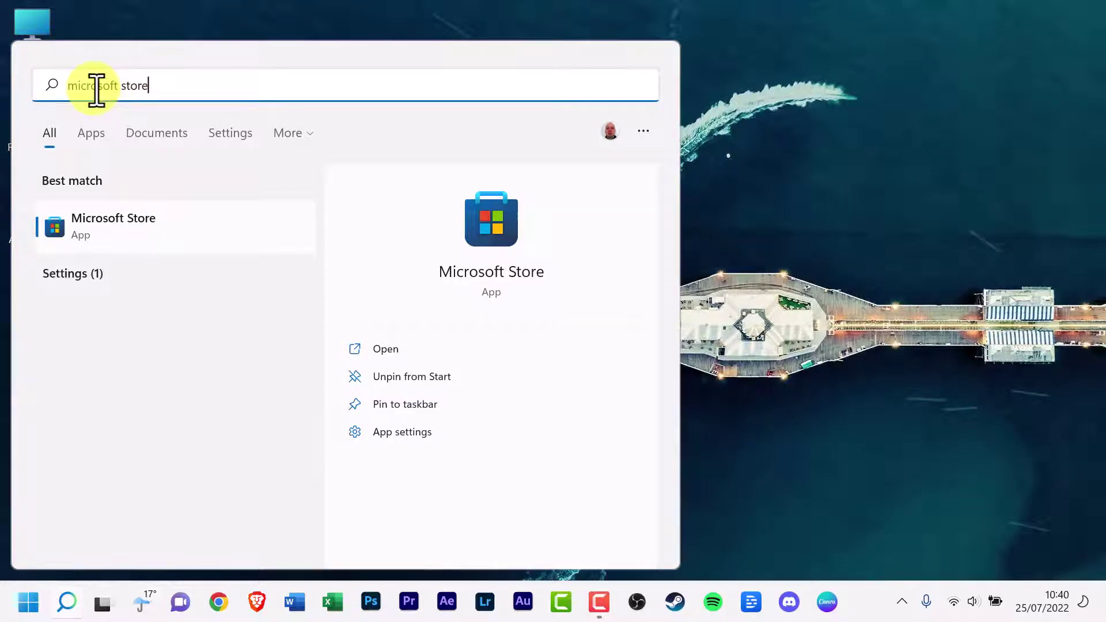
# Step: Launch Microsoft Store and search it for 'tiktok'
pyautogui.click(117, 229)
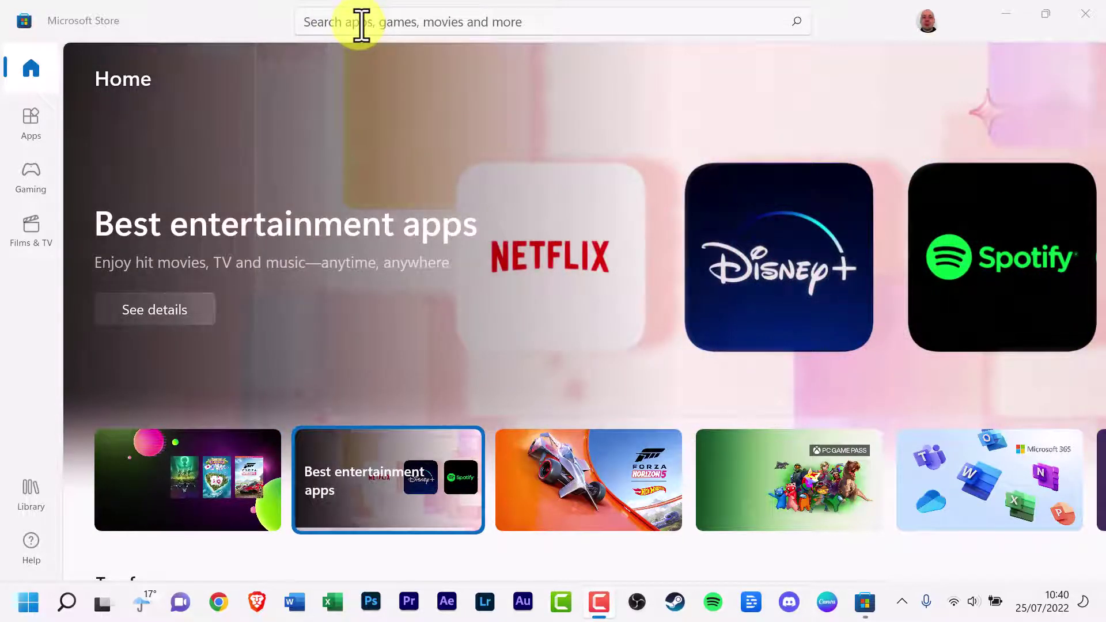
pyautogui.click(361, 25)
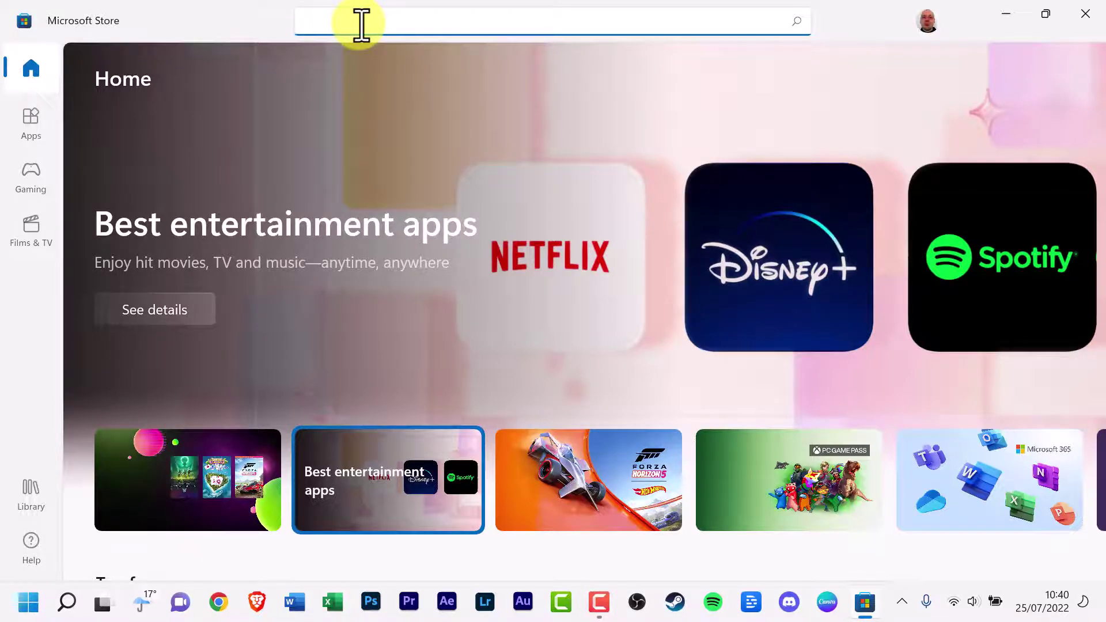
pyautogui.write('t')
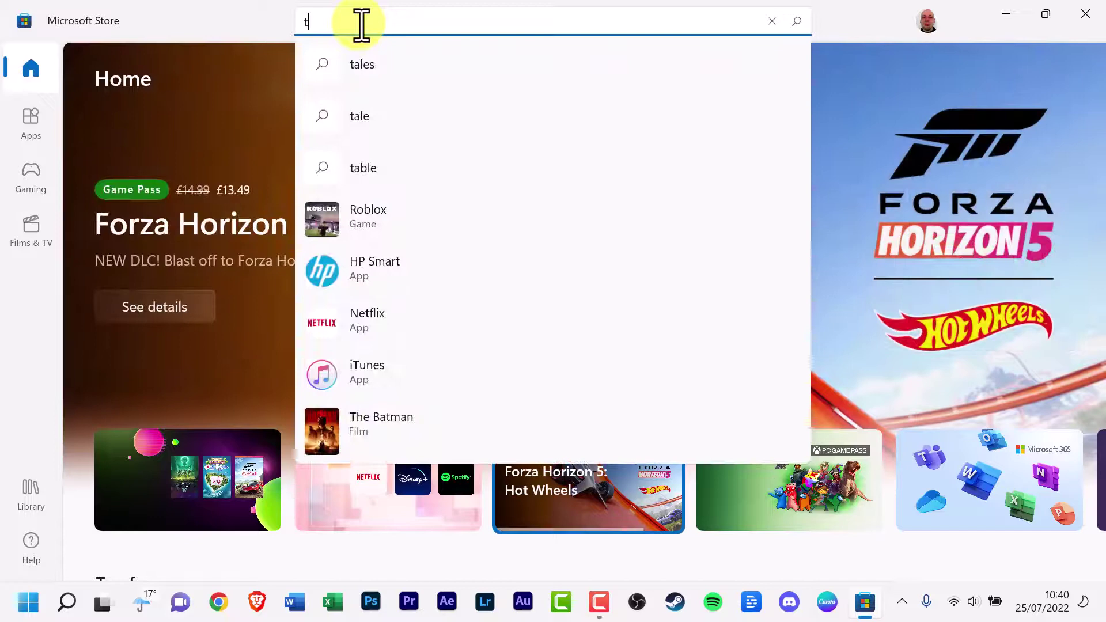
pyautogui.write('ik')
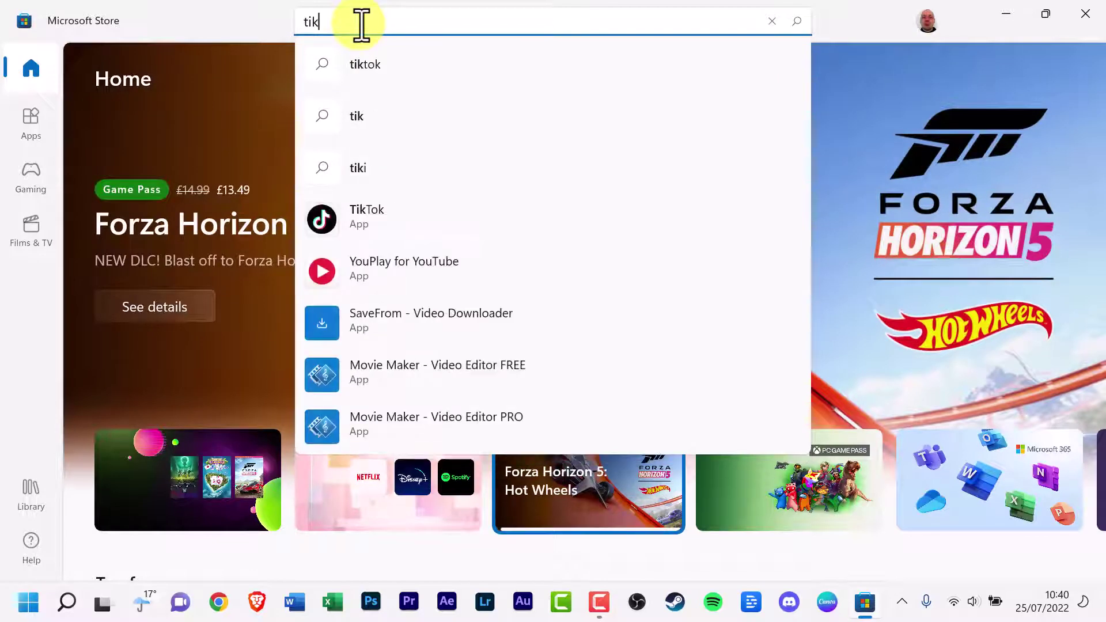
pyautogui.write('tok')
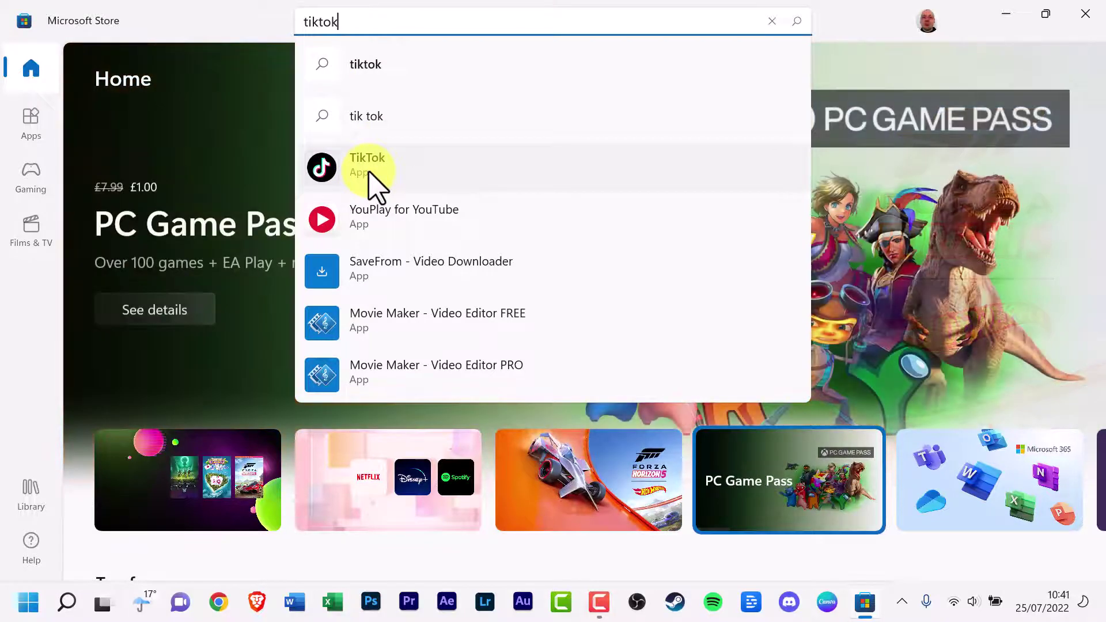
# Step: Open TikTok's store page and install it with Get
pyautogui.click(368, 174)
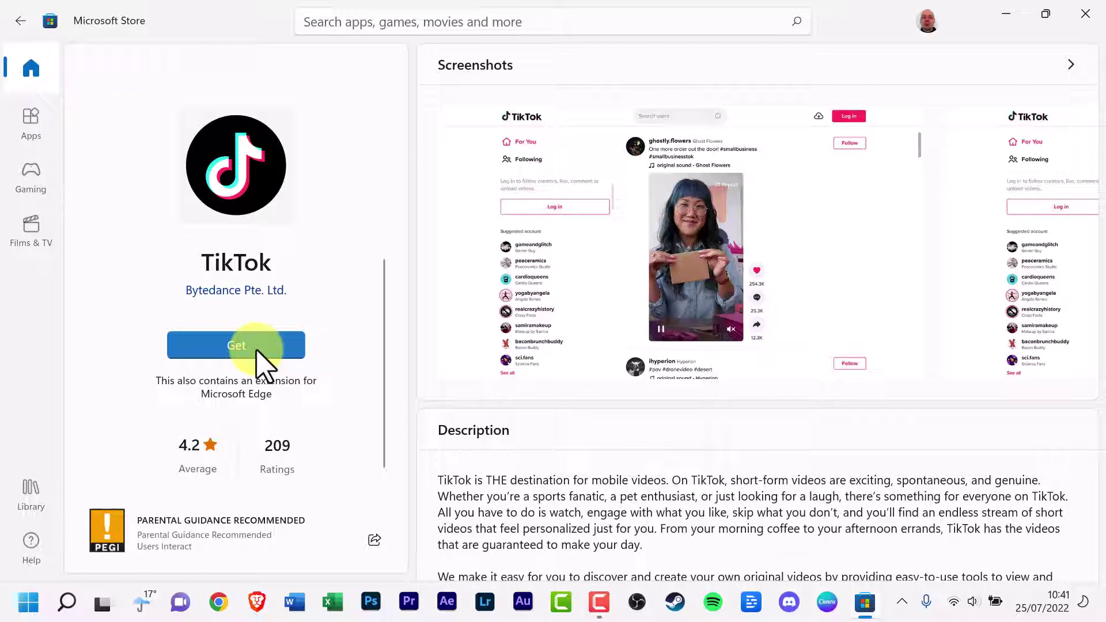
pyautogui.click(255, 348)
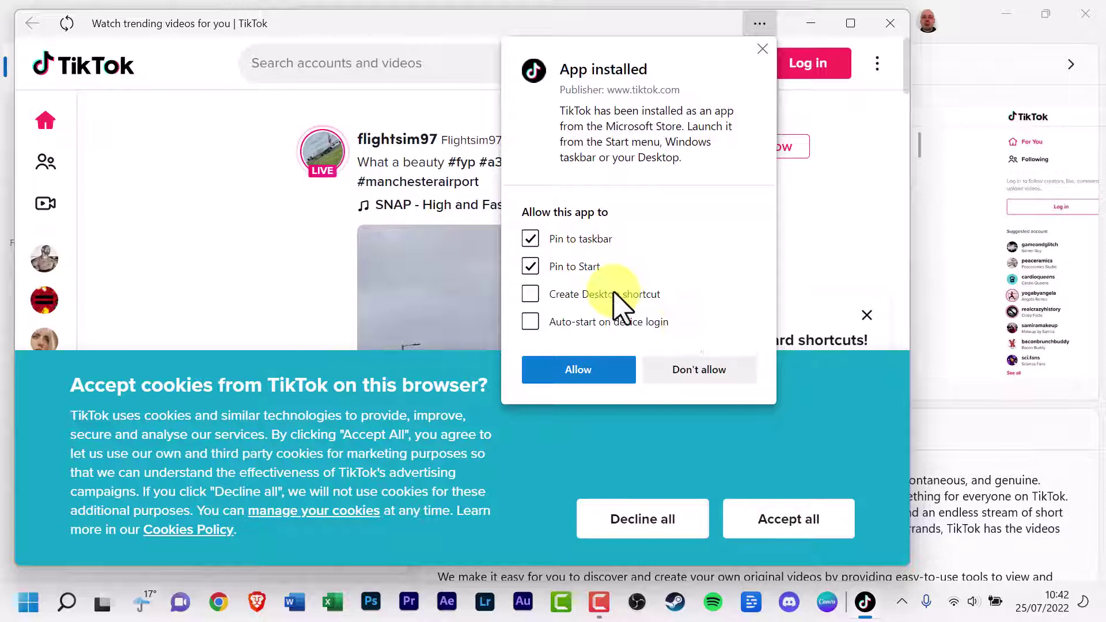
# Step: Keep TikTok pinned to both the taskbar and Start, then allow the install prompt
pyautogui.click(530, 266)
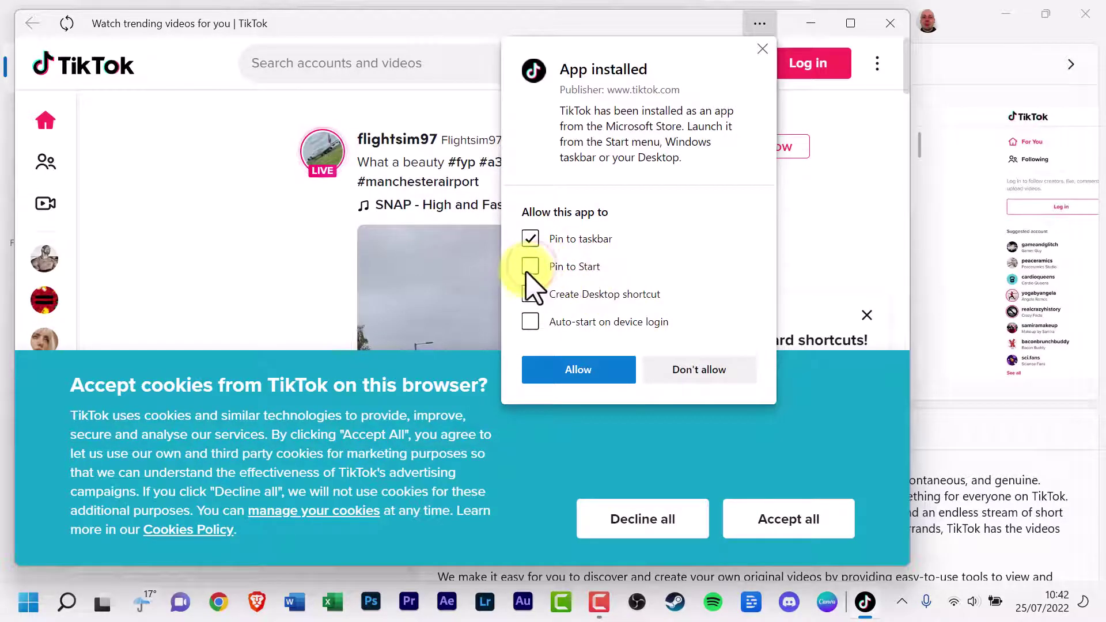
pyautogui.click(531, 266)
pyautogui.click(530, 239)
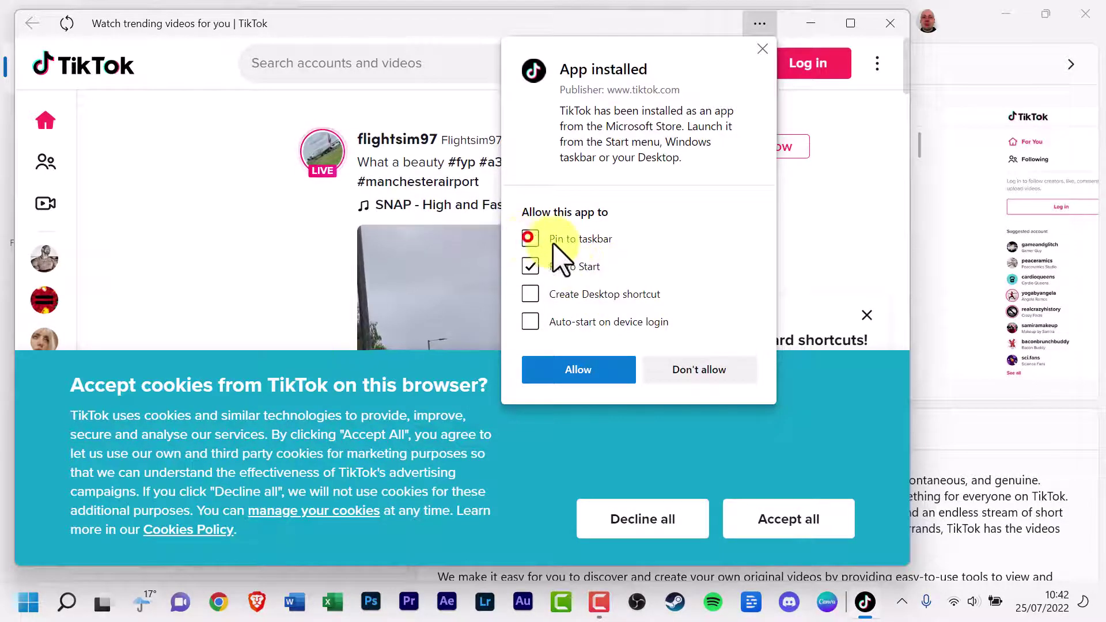
pyautogui.click(531, 239)
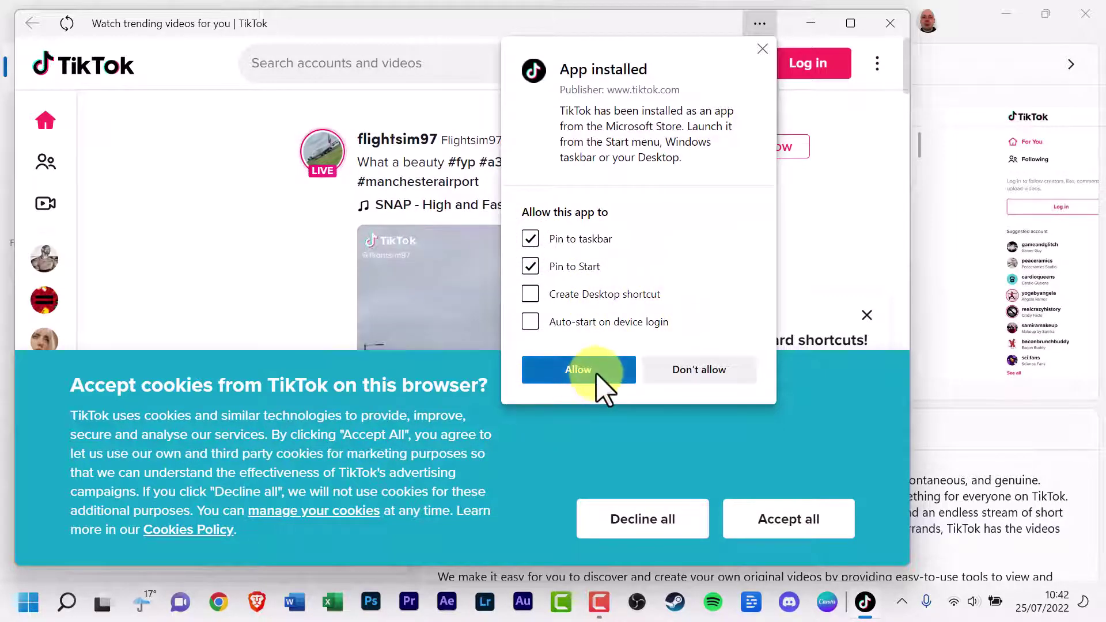
pyautogui.click(600, 389)
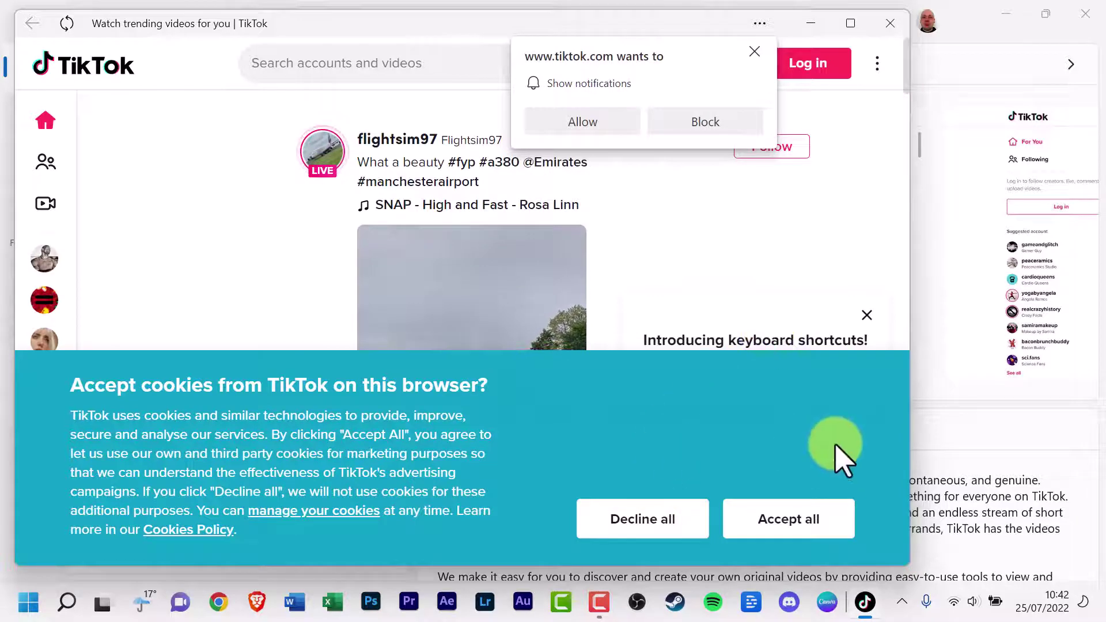
pyautogui.click(811, 519)
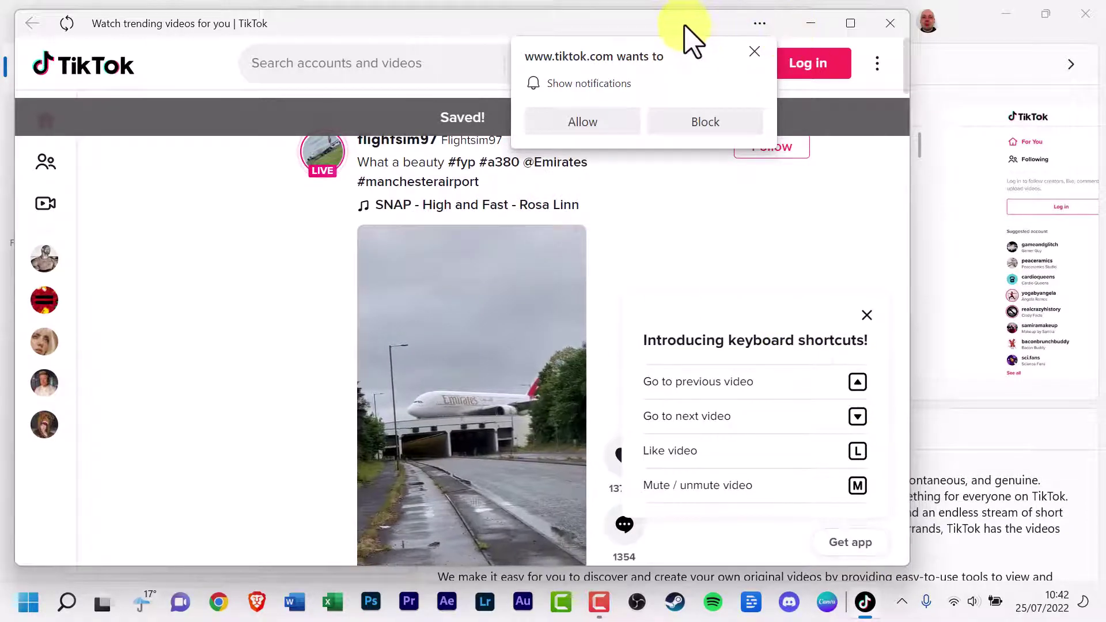
pyautogui.click(851, 24)
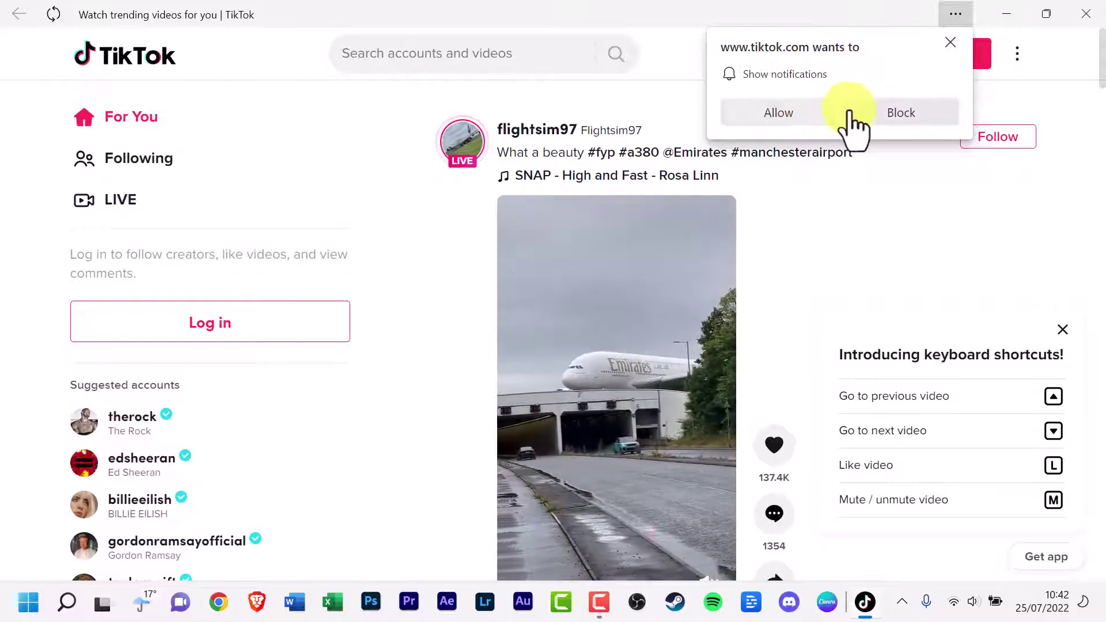
pyautogui.click(796, 114)
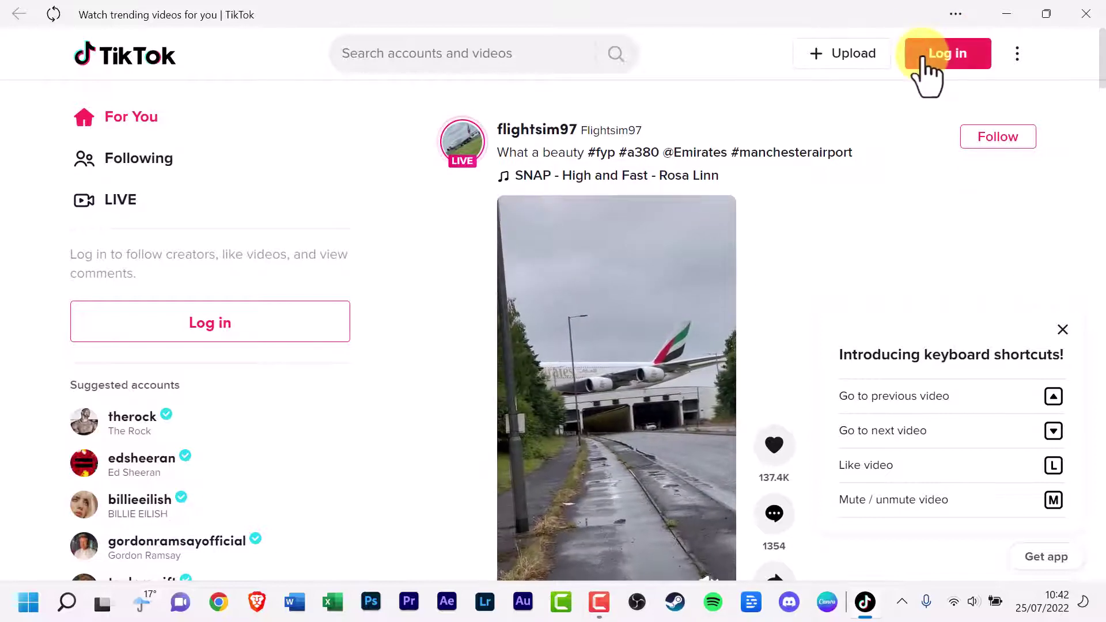
# Step: Open TikTok's log-in options and switch to the email-or-username log-in form
pyautogui.click(943, 55)
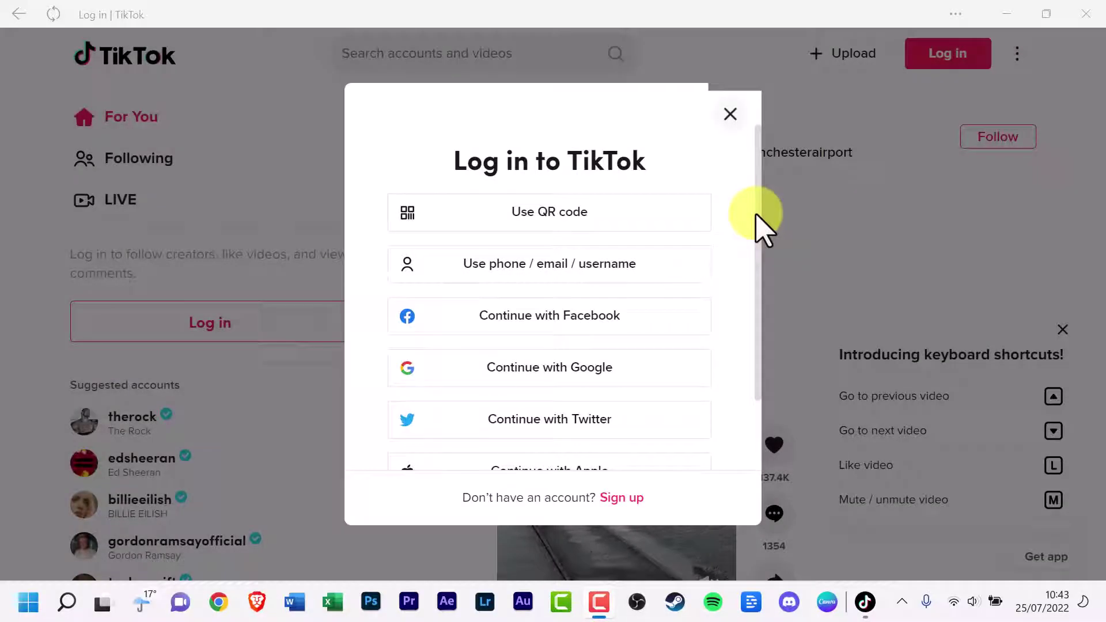
pyautogui.moveTo(755, 214)
pyautogui.mouseDown()
pyautogui.moveTo(752, 314)
pyautogui.moveTo(736, 265)
pyautogui.moveTo(741, 206)
pyautogui.mouseUp()
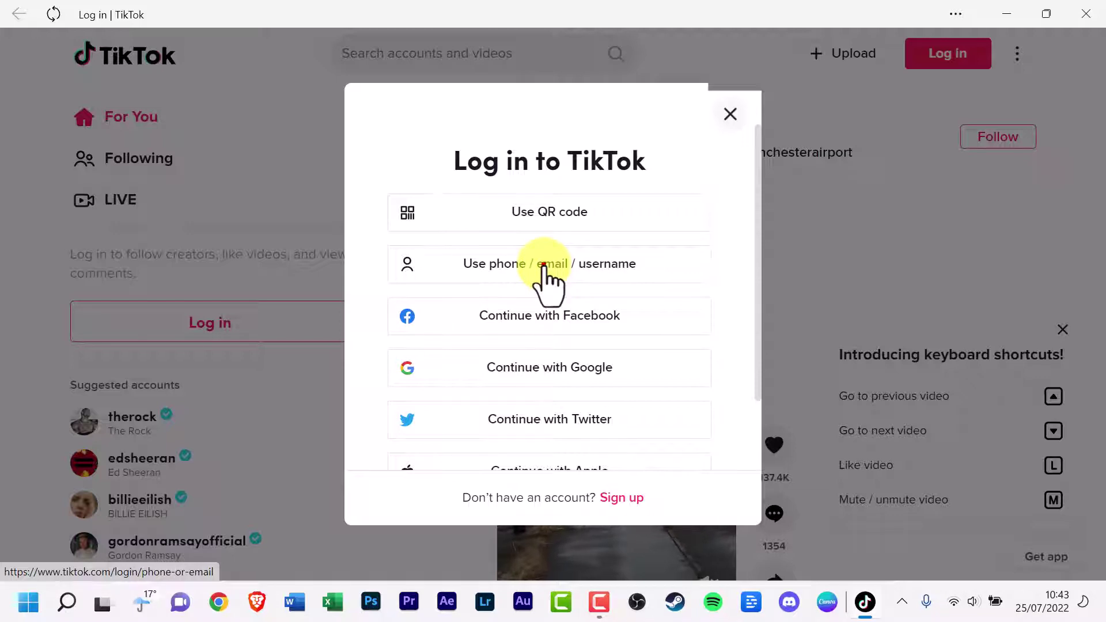
pyautogui.click(543, 264)
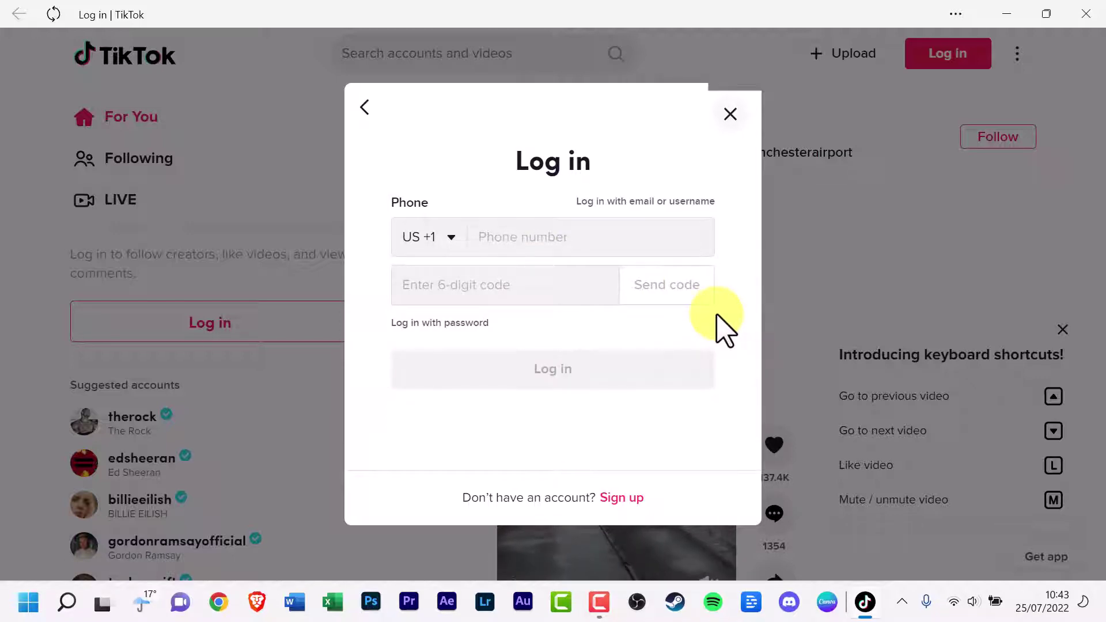
pyautogui.click(448, 237)
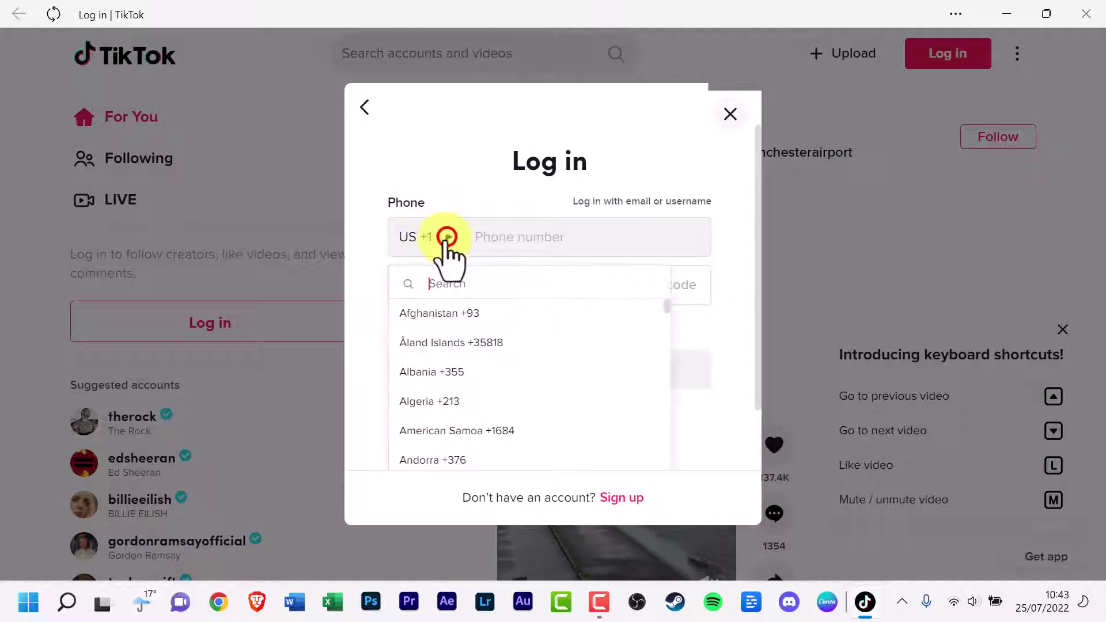
pyautogui.click(450, 198)
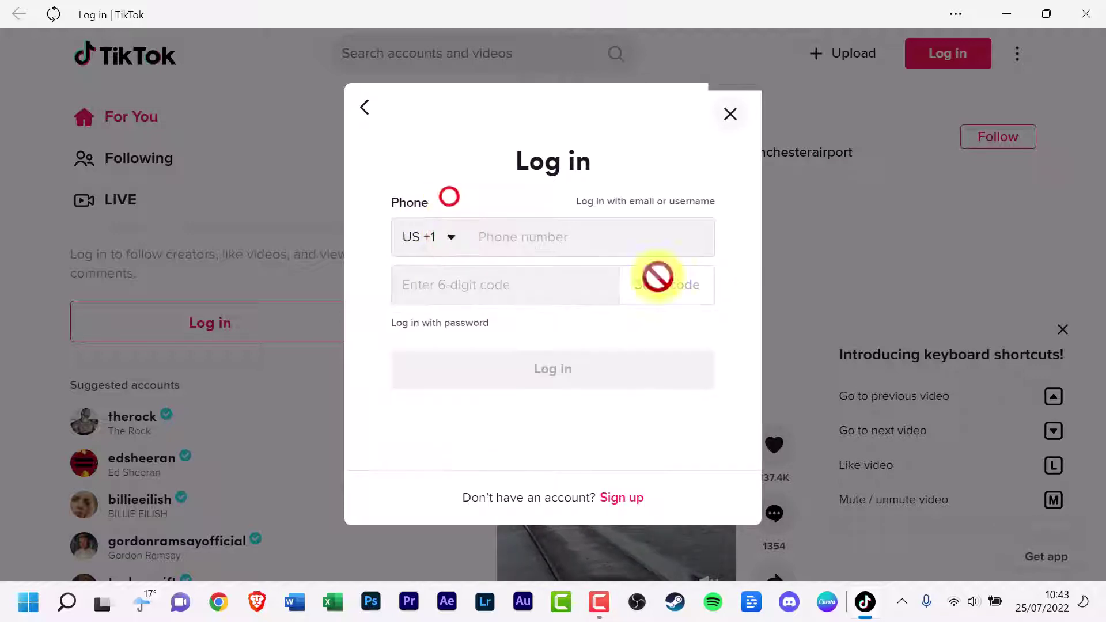
pyautogui.click(660, 203)
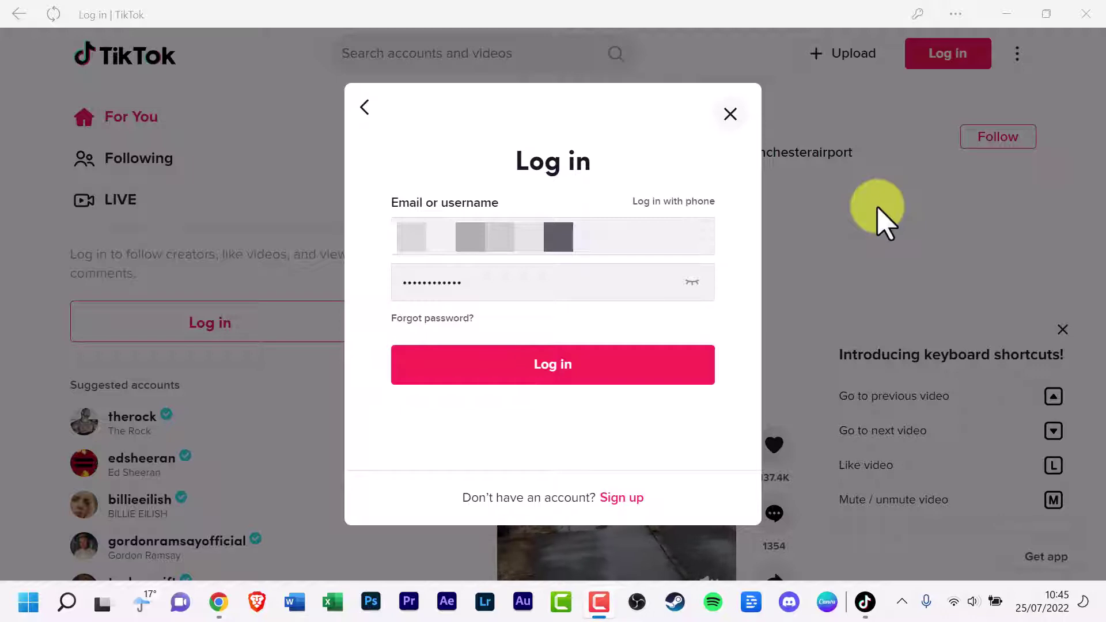
# Step: Submit the username and password, then enter and submit the 6-digit SMS verification code
pyautogui.click(557, 365)
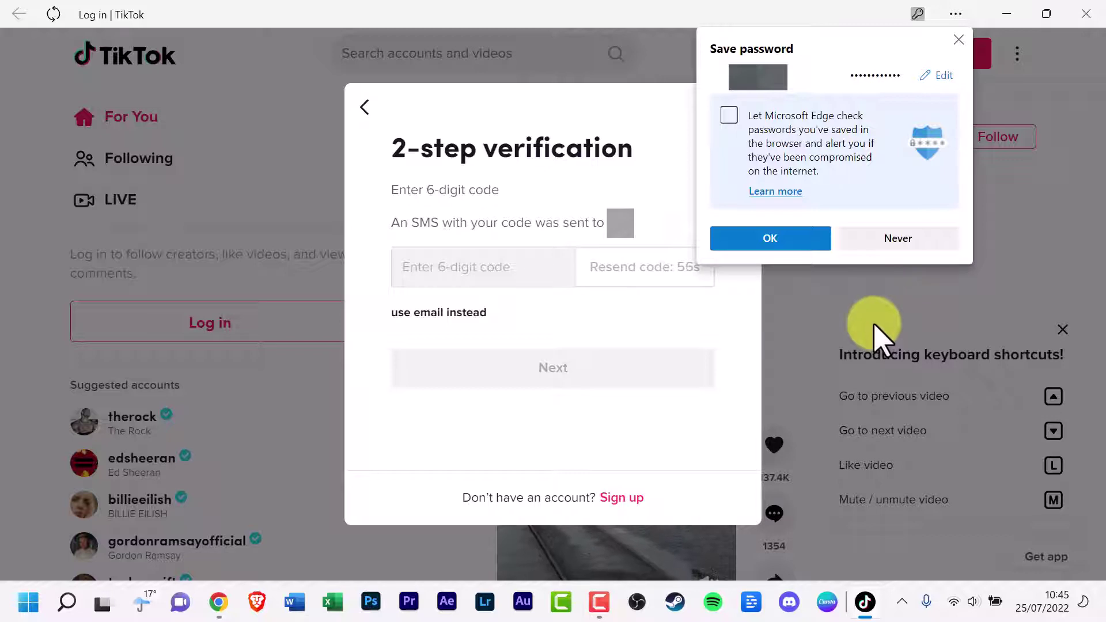
pyautogui.click(793, 143)
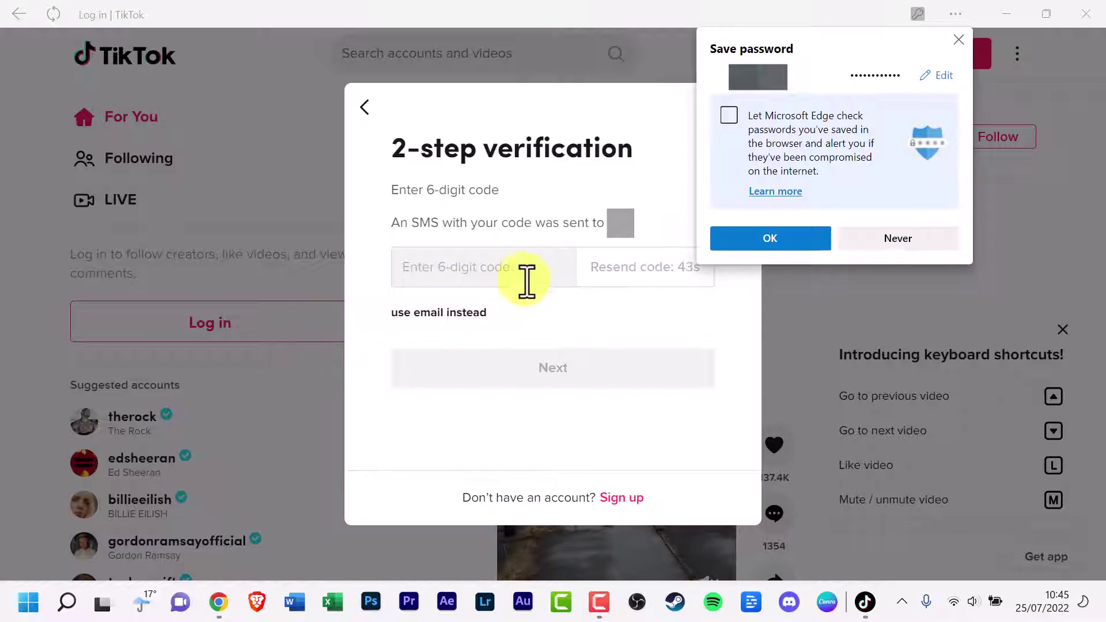
pyautogui.click(481, 270)
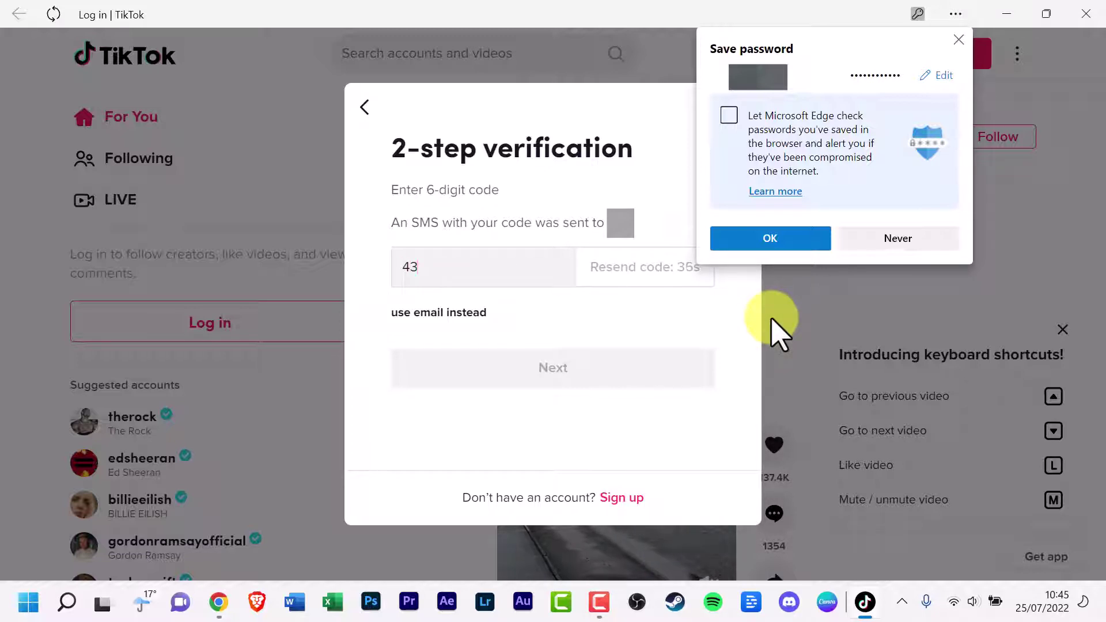
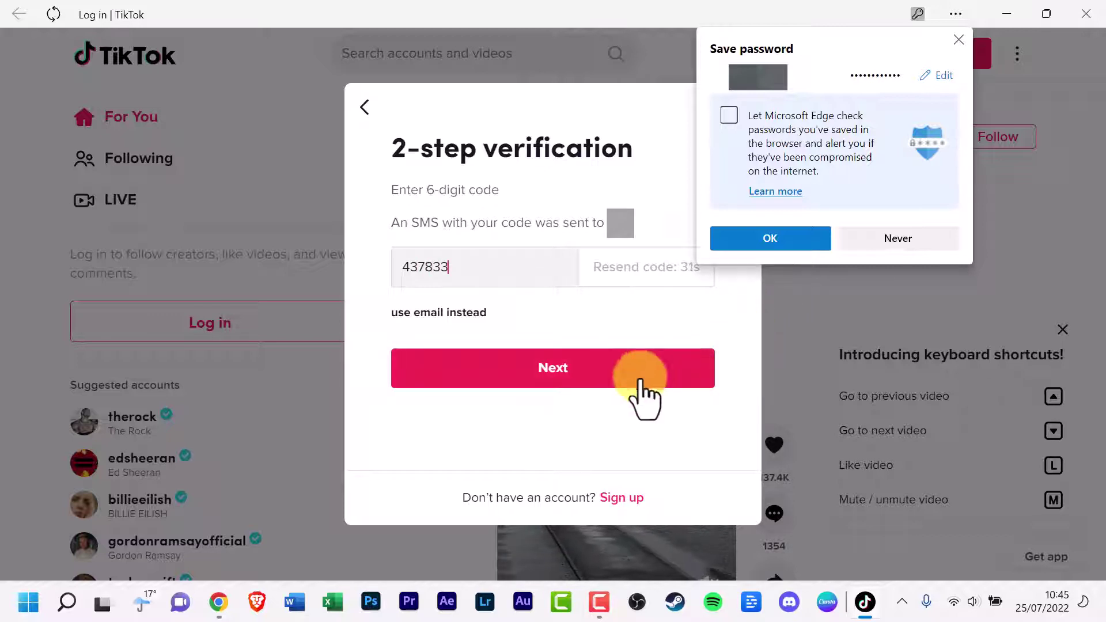
pyautogui.click(554, 380)
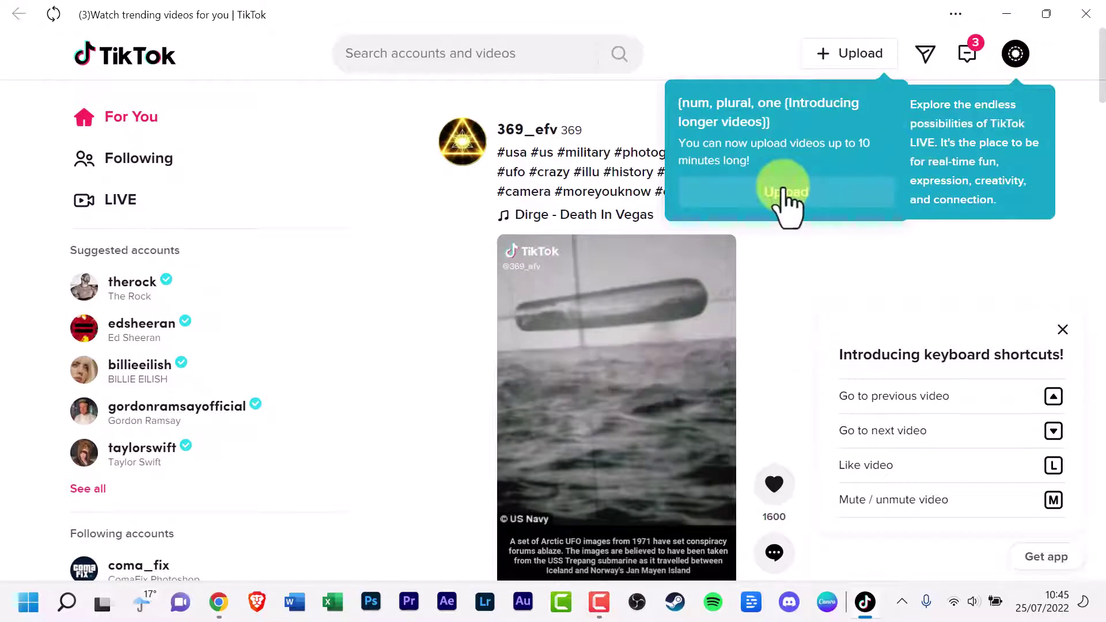
# Step: Open your own profile from the avatar menu and dismiss the edit-profile and longer-videos tips
pyautogui.moveTo(1014, 55)
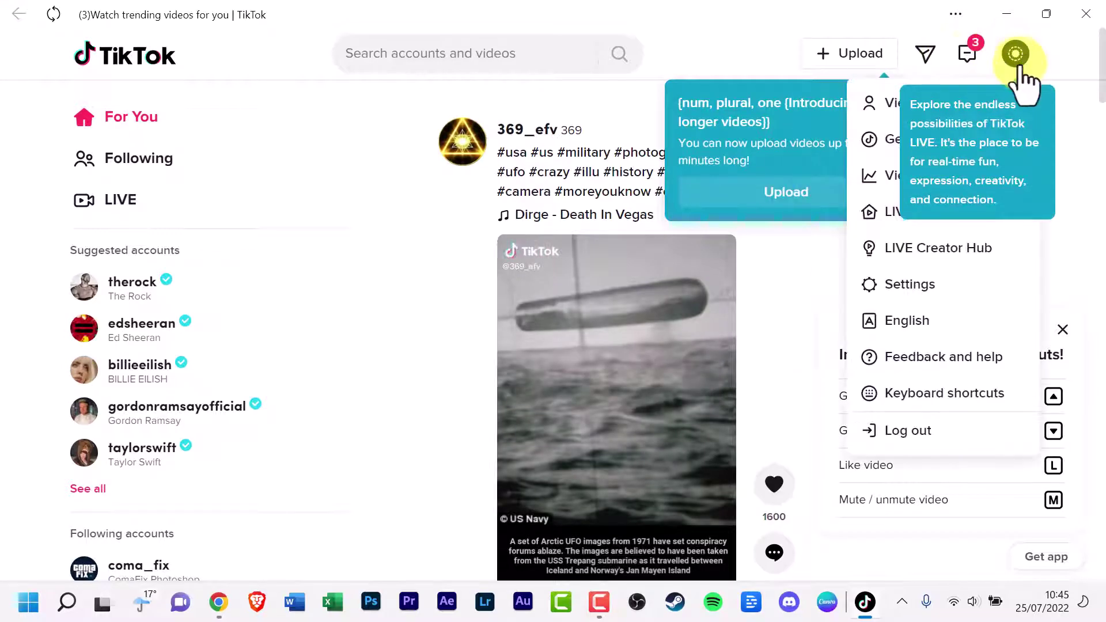
pyautogui.click(874, 108)
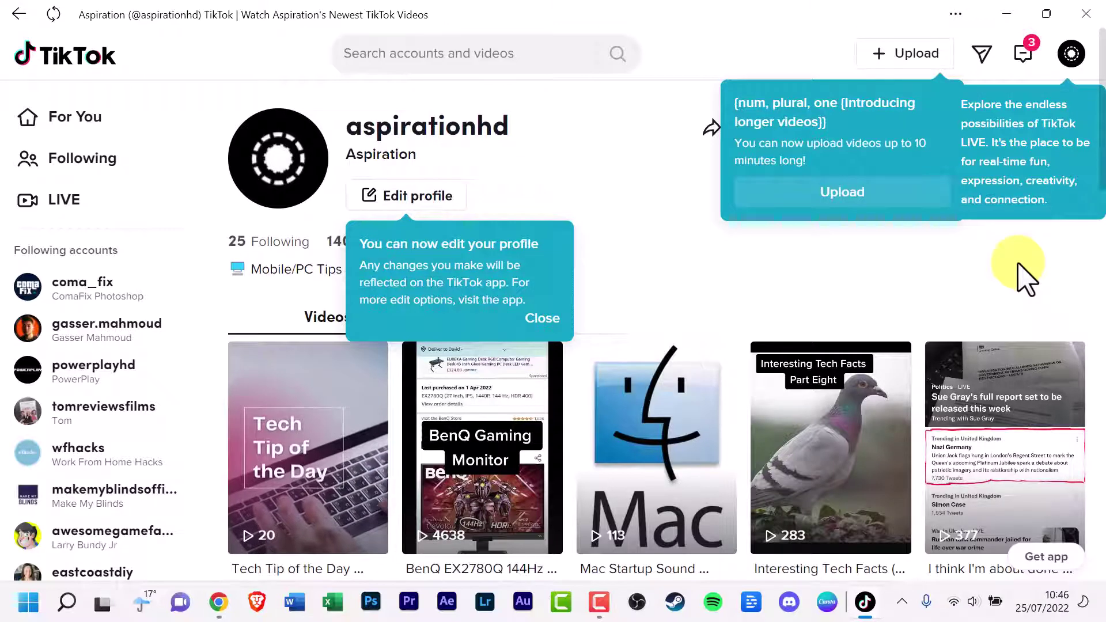
pyautogui.click(542, 318)
pyautogui.click(892, 184)
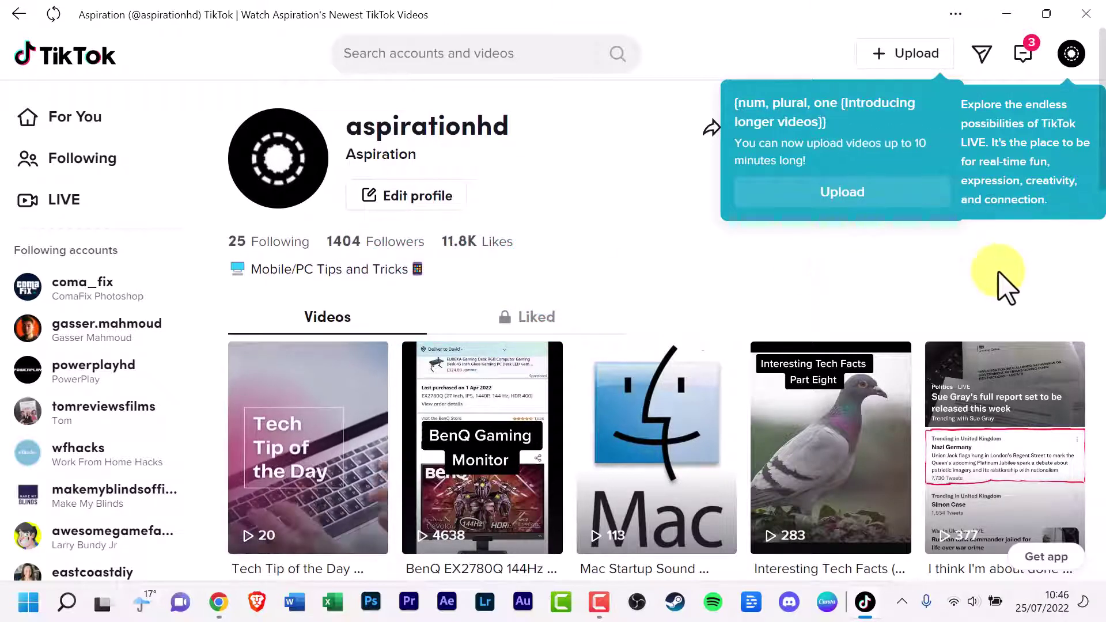